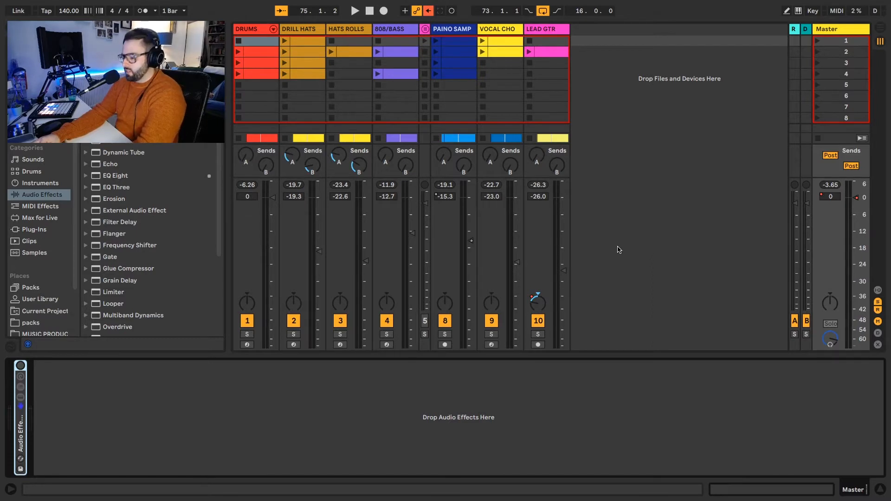
- Play the mix with the master's Audio Effect Rack off, switch the rack on, and play it again to compare
{"action": "key", "text": "space"}
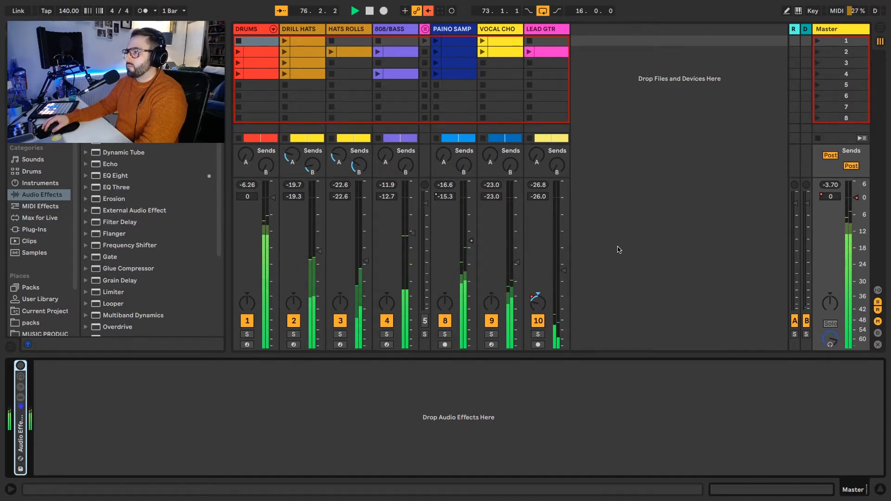
{"action": "key", "text": "space"}
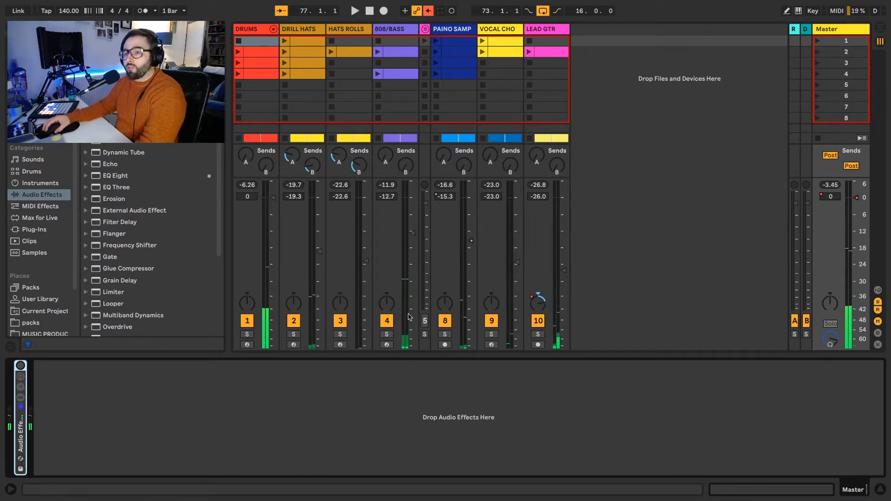
{"action": "left_click", "coordinate": [21, 366]}
{"action": "key", "text": "space"}
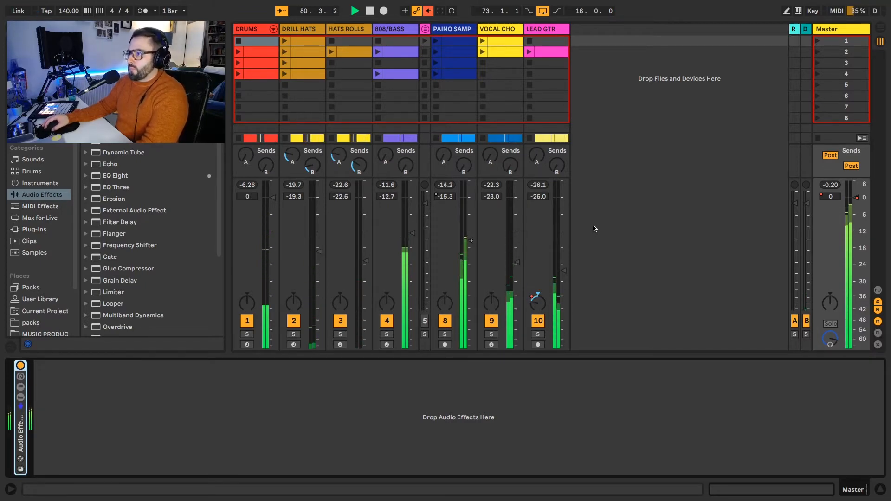
{"action": "key", "text": "space"}
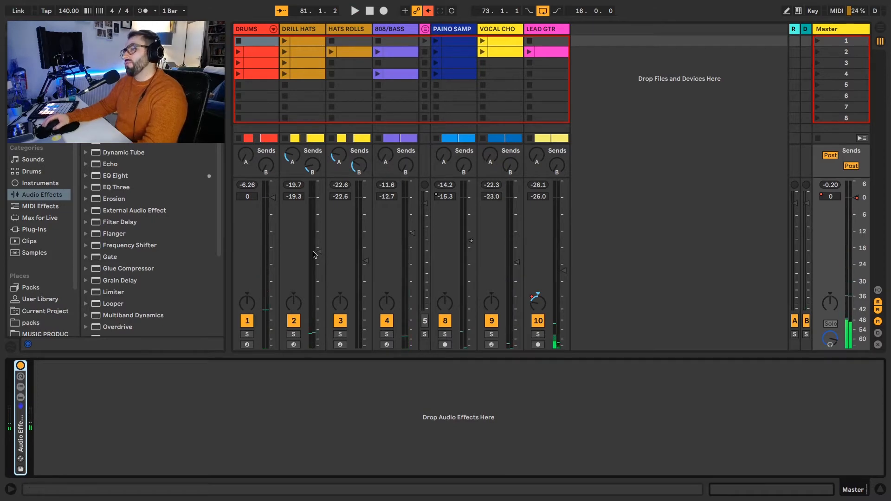
- Unfold the master rack and bypass Channel EQ, Multiband Dynamics, Saturator and Limiter to audition the Glue Compressor alone
{"action": "double_click", "coordinate": [17, 439]}
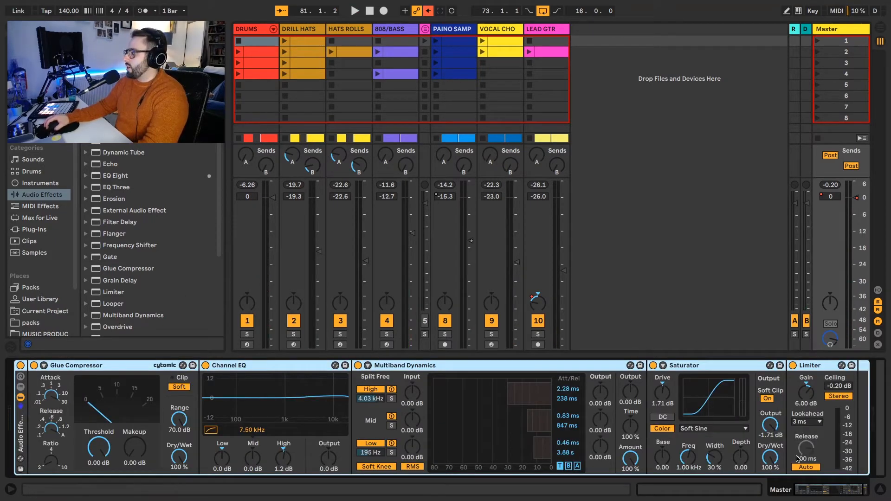
{"action": "left_click_drag", "start_coordinate": [807, 490], "coordinate": [798, 493]}
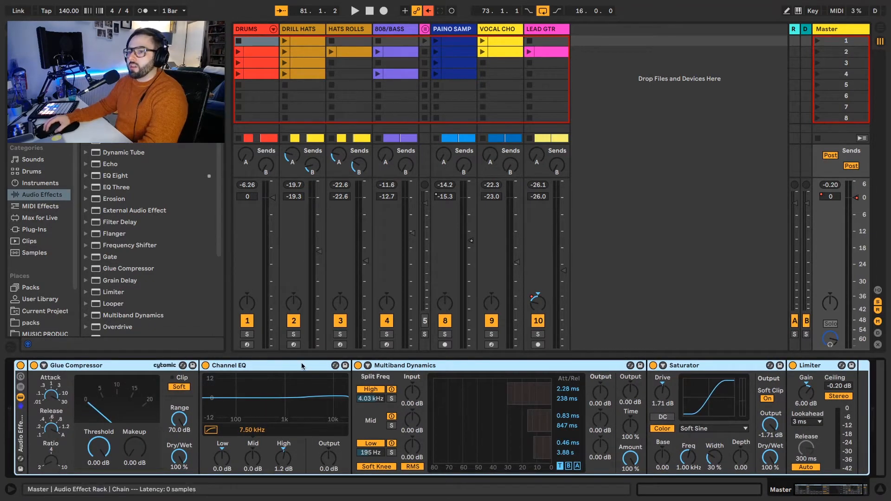
{"action": "left_click", "coordinate": [107, 365]}
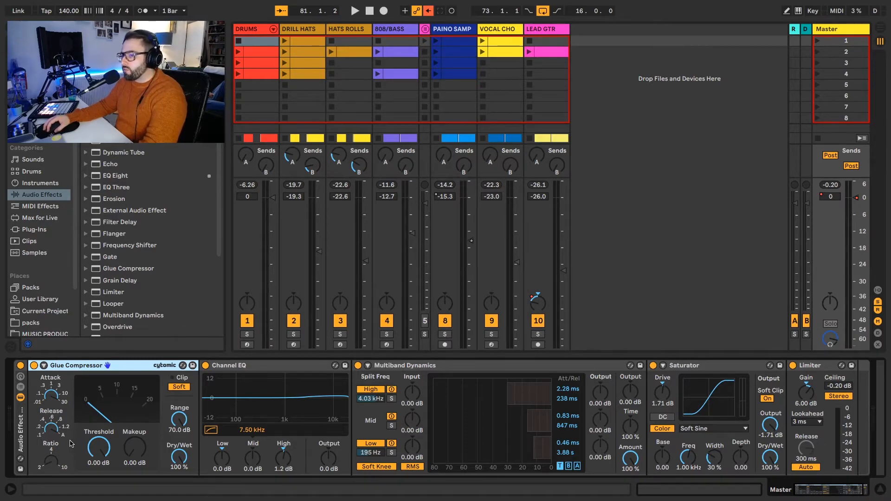
{"action": "left_click", "coordinate": [206, 365]}
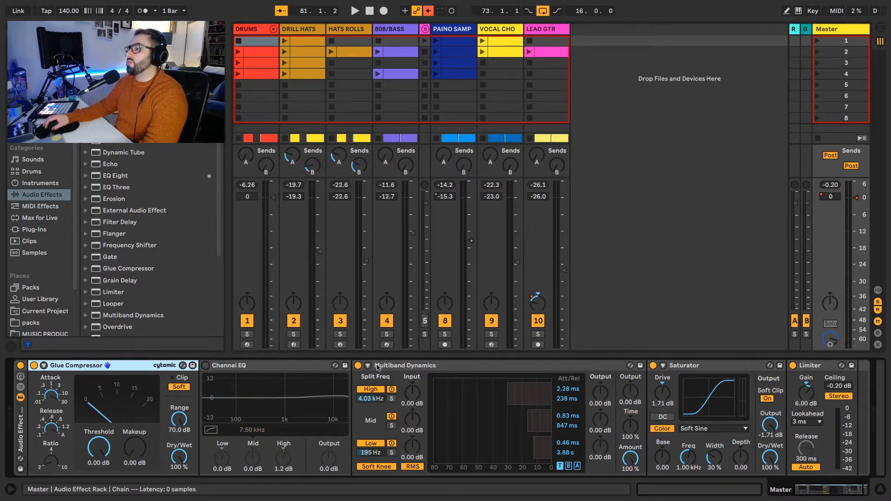
{"action": "left_click", "coordinate": [358, 365]}
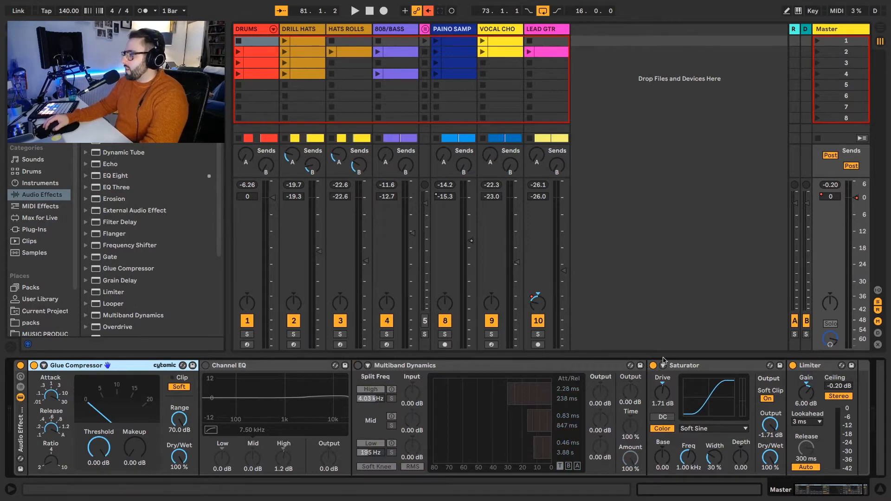
{"action": "left_click", "coordinate": [653, 365]}
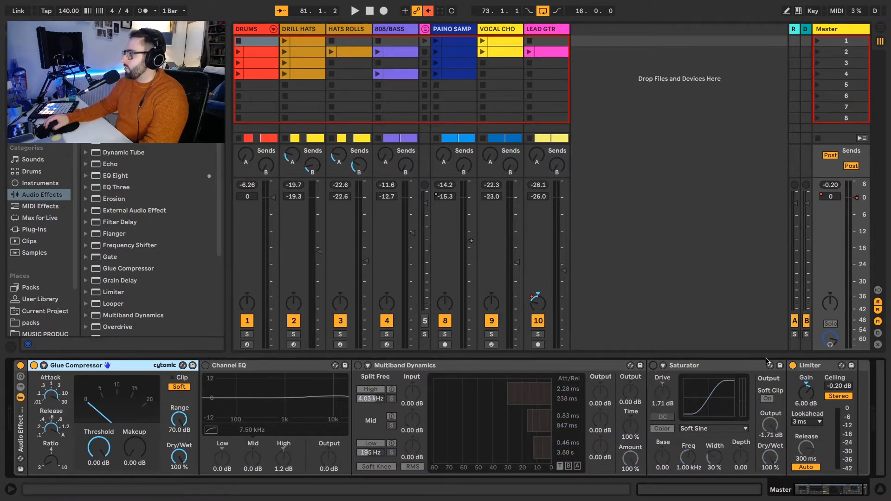
{"action": "left_click", "coordinate": [792, 365]}
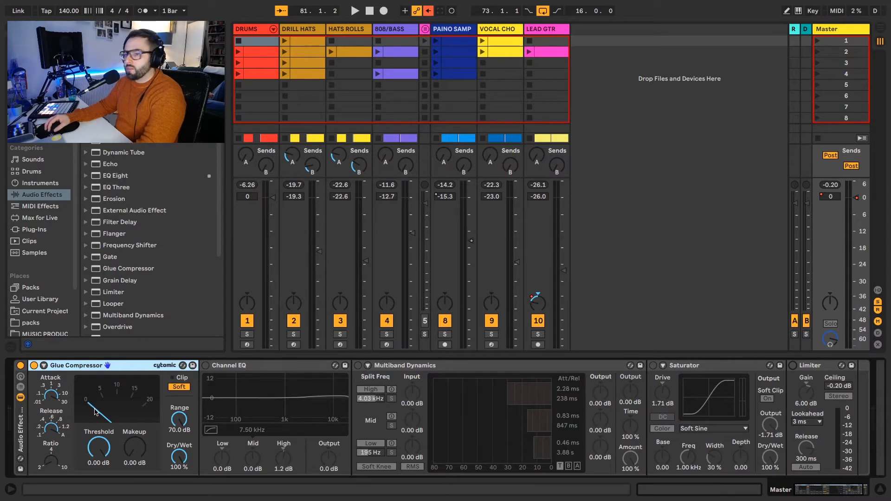
{"action": "key", "text": "space"}
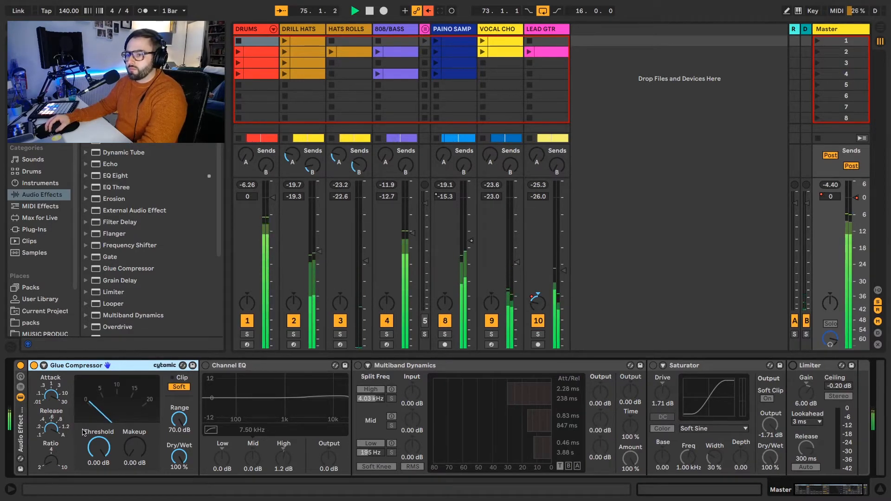
{"action": "key", "text": "space"}
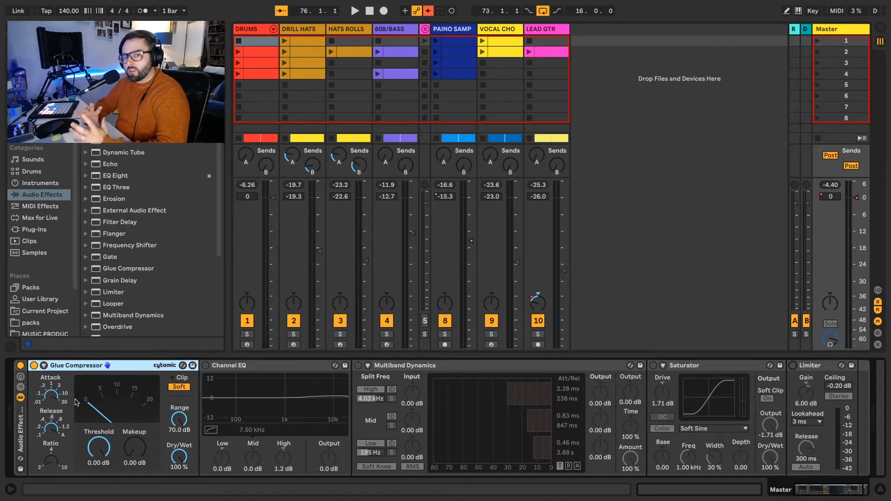
- Reactivate Channel EQ and Multiband Dynamics, and show the Multiband Dynamics Above threshold and ratio settings
{"action": "left_click", "coordinate": [255, 367]}
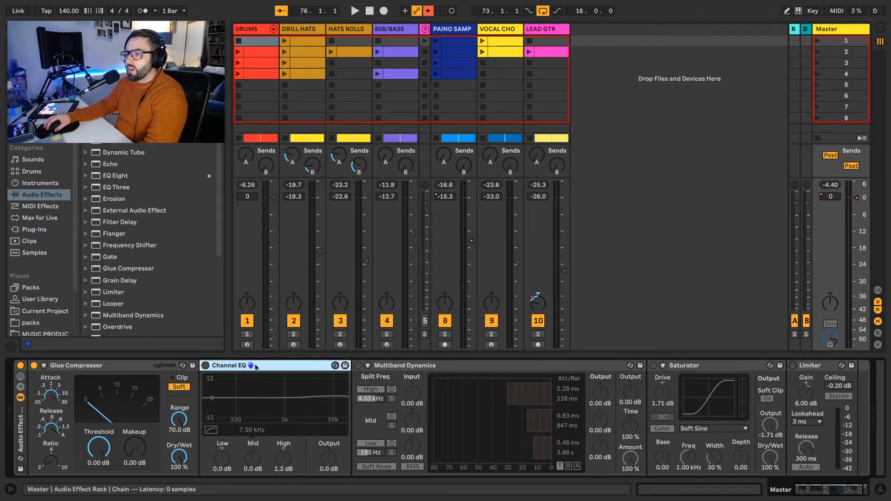
{"action": "left_click", "coordinate": [206, 365]}
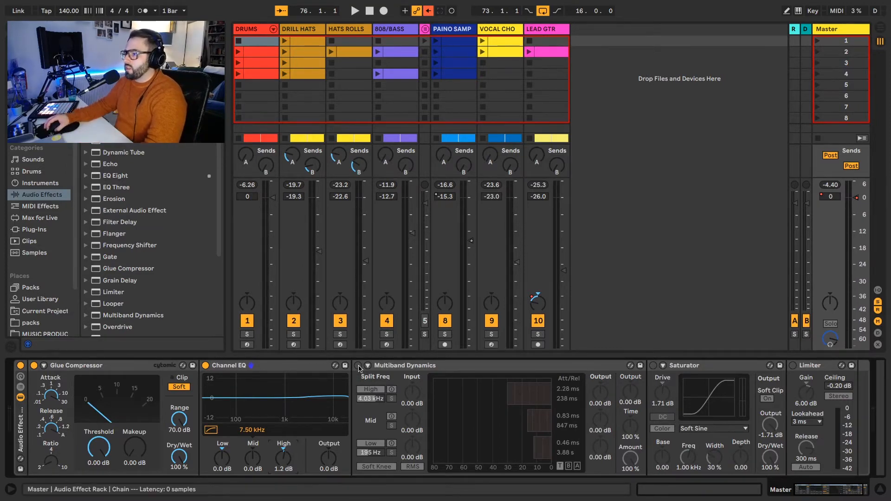
{"action": "left_click", "coordinate": [358, 365]}
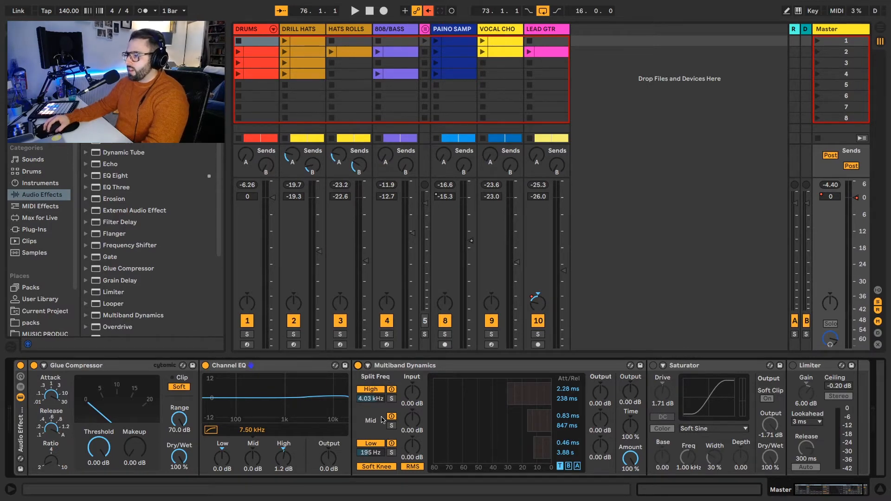
{"action": "left_click", "coordinate": [577, 466]}
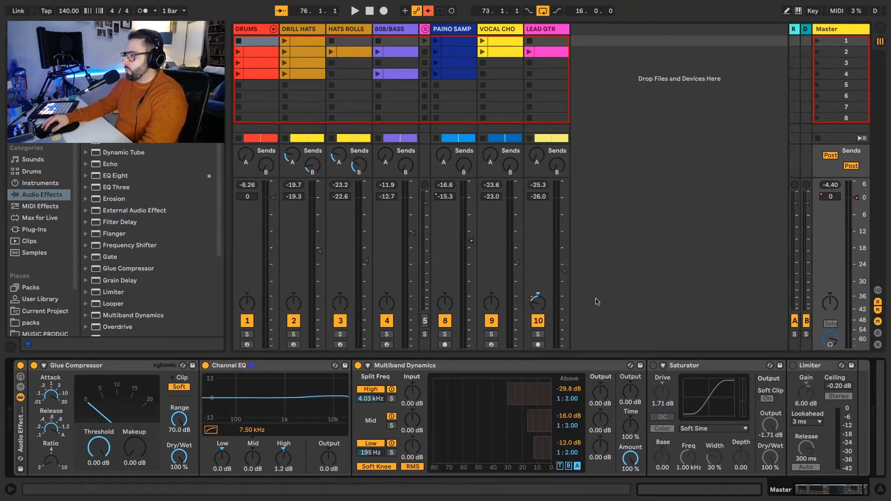
- During playback, try a low-band Above ratio of 1:2.17 and a threshold of -34.4 dB in Multiband Dynamics
{"action": "key", "text": "space"}
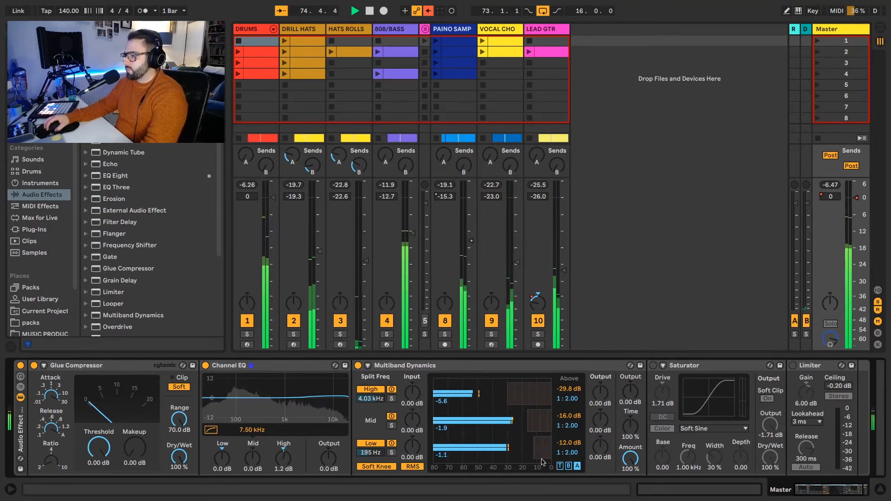
{"action": "key", "text": "space"}
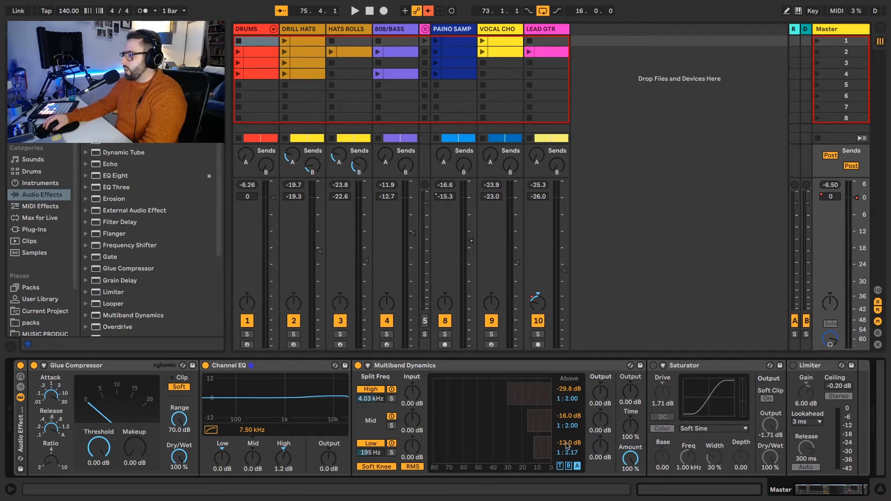
{"action": "key", "text": "space"}
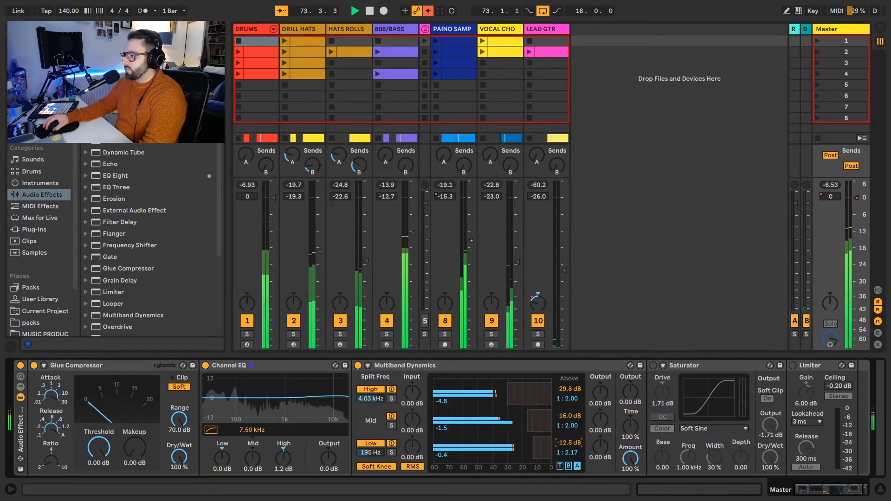
{"action": "left_click_drag", "start_coordinate": [568, 444], "coordinate": [505, 443]}
{"action": "key", "text": "space"}
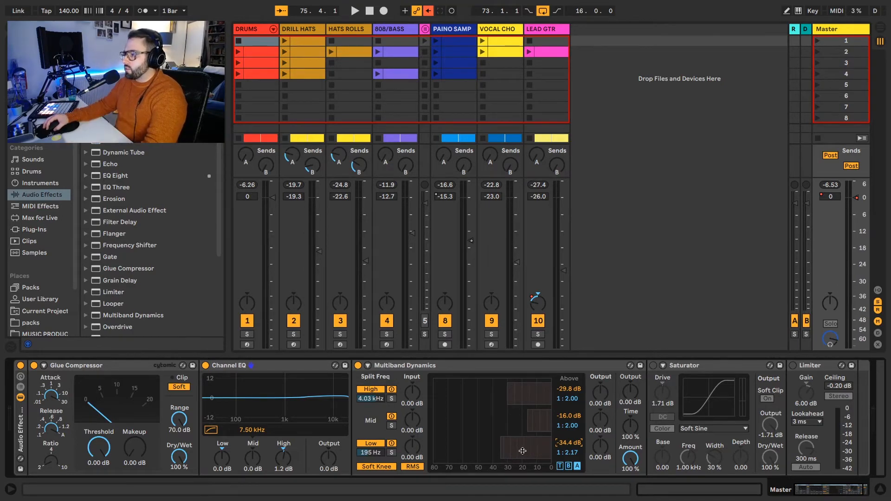
- Set the Multiband Dynamics low band's Above ratio to 1:2.27 and its threshold to -17.5 dB while auditioning the mix
{"action": "left_click_drag", "start_coordinate": [567, 452], "coordinate": [567, 460]}
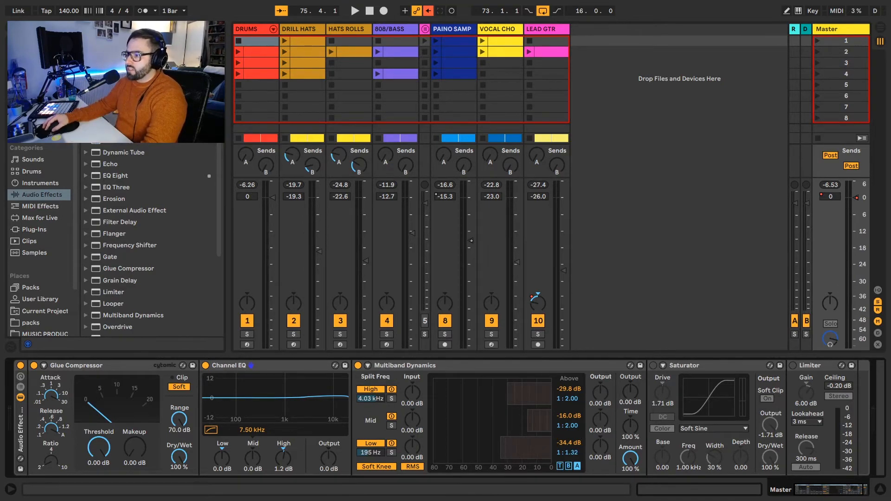
{"action": "key", "text": "space"}
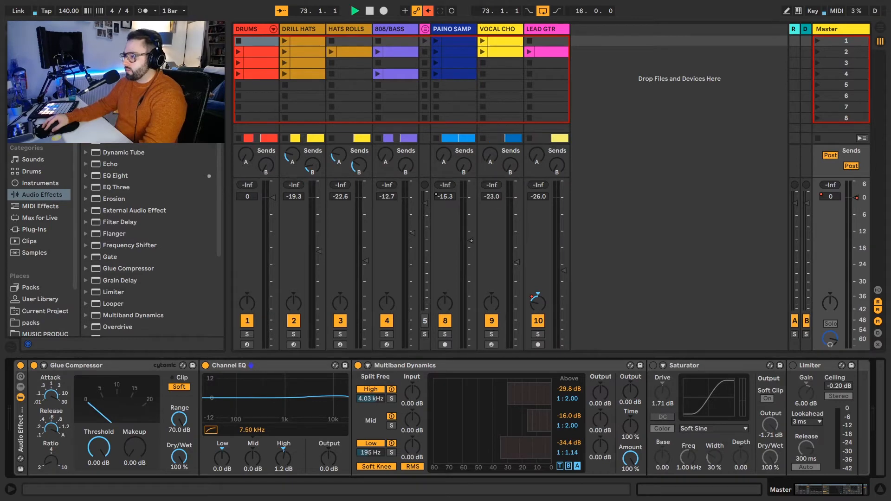
{"action": "left_click_drag", "start_coordinate": [567, 452], "coordinate": [524, 460]}
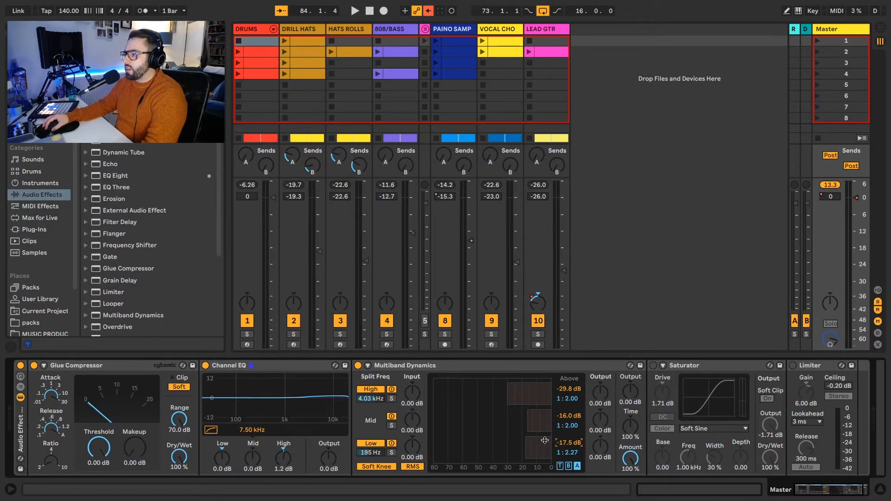
- Check the bands' attack and release times, and set the low-band Above threshold to -12.5 dB and the mid-band ratio to 1:1.98
{"action": "left_click", "coordinate": [559, 466]}
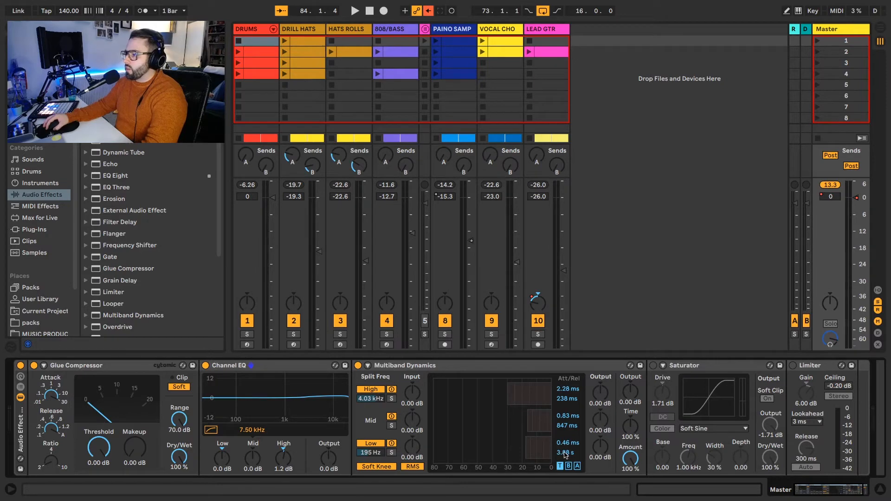
{"action": "left_click", "coordinate": [560, 467]}
{"action": "key", "text": "space"}
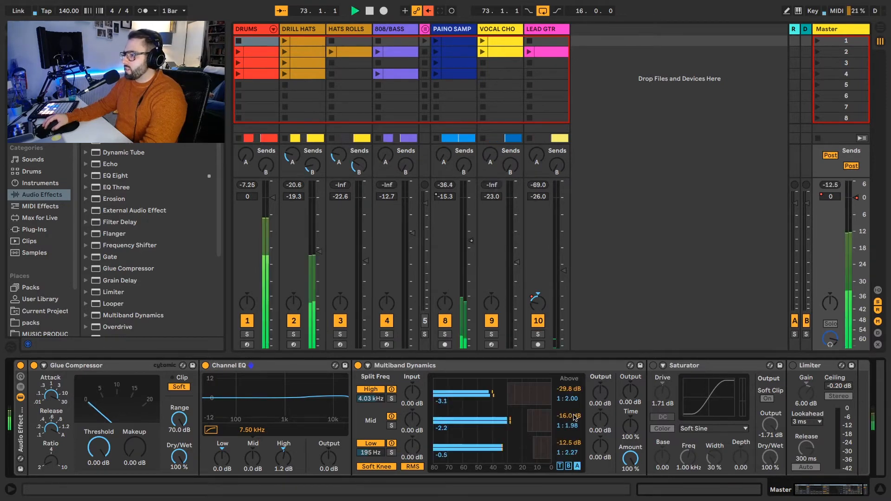
{"action": "key", "text": "space"}
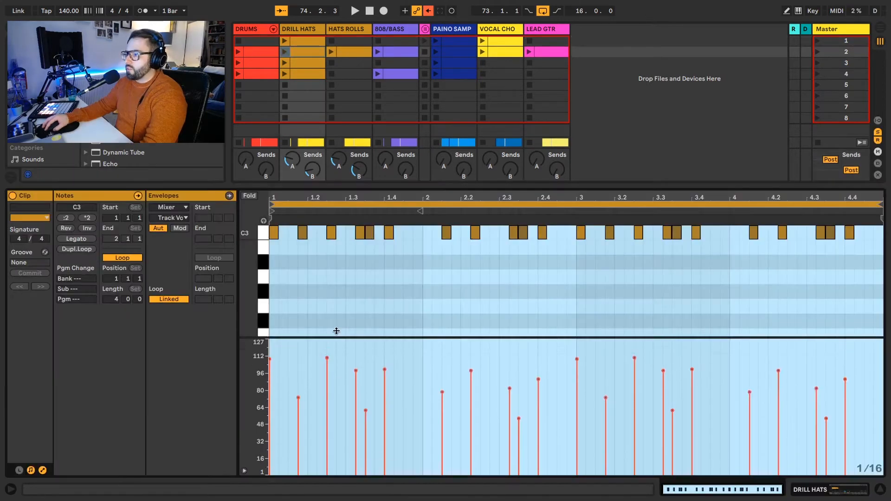
{"action": "left_click_drag", "start_coordinate": [336, 332], "coordinate": [332, 308]}
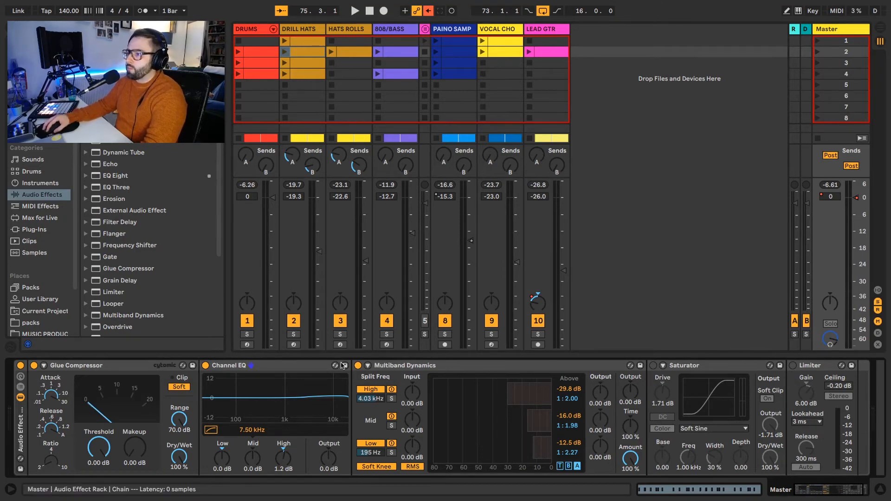
- Compare the playing mix with Multiband Dynamics bypassed and active
{"action": "left_click", "coordinate": [358, 366]}
{"action": "key", "text": "space"}
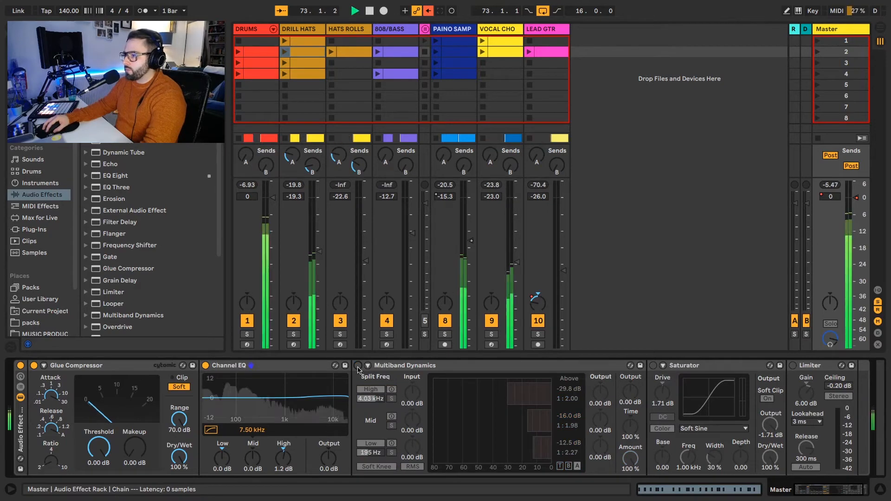
{"action": "left_click", "coordinate": [358, 366]}
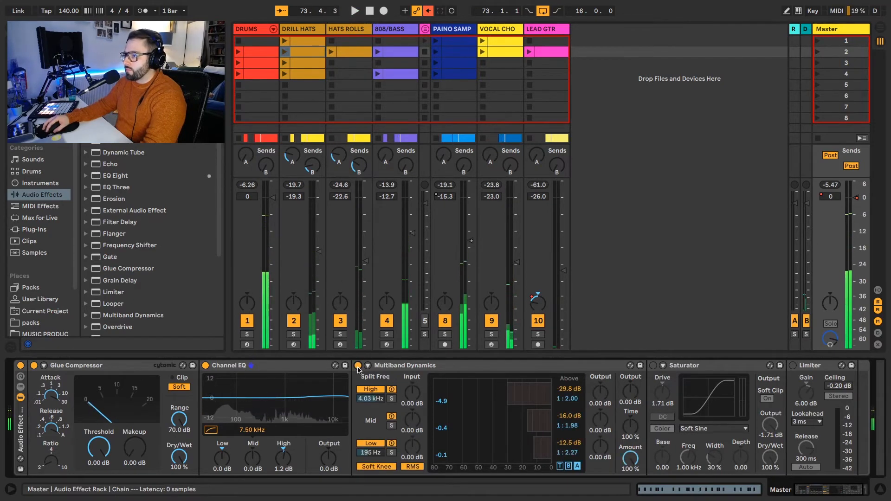
- Raise the Multiband Dynamics overall output to 3.30 dB while playing the mix
{"action": "key", "text": "space"}
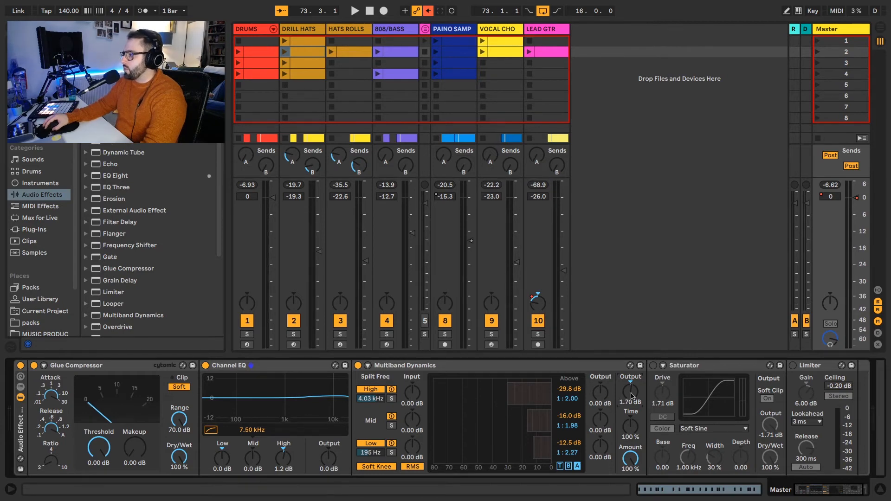
{"action": "key", "text": "space"}
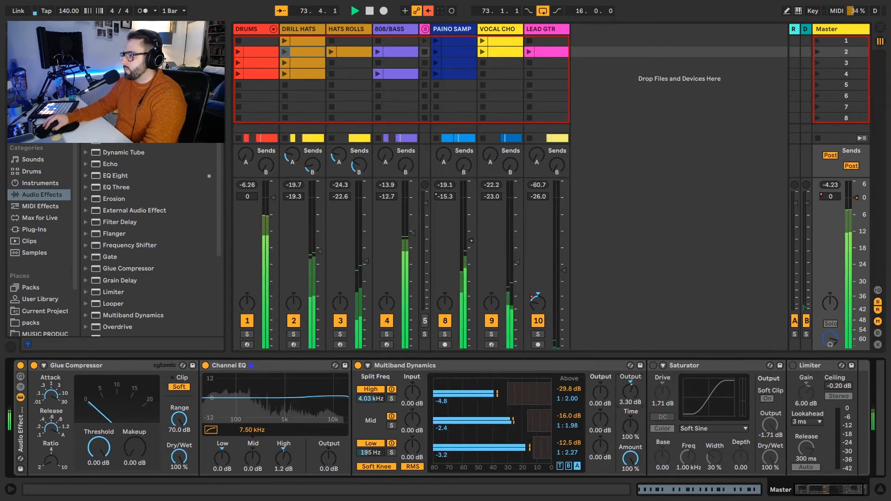
{"action": "left_click_drag", "start_coordinate": [631, 397], "coordinate": [630, 392]}
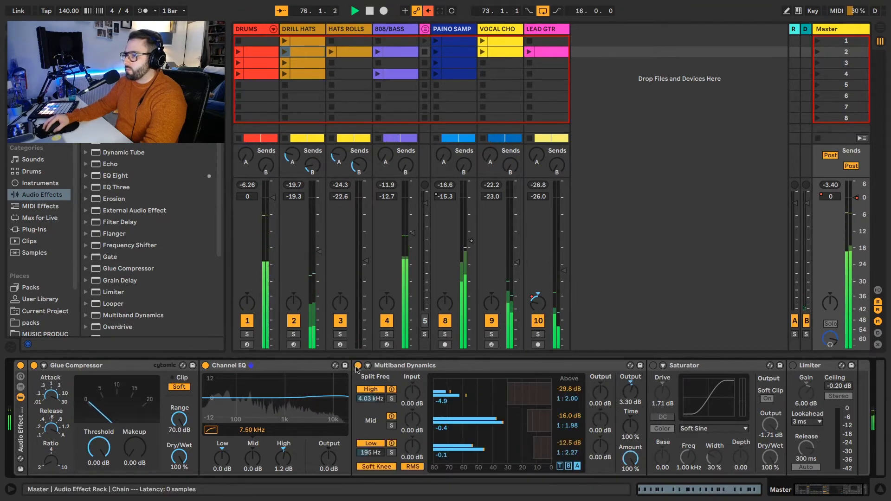
{"action": "key", "text": "space"}
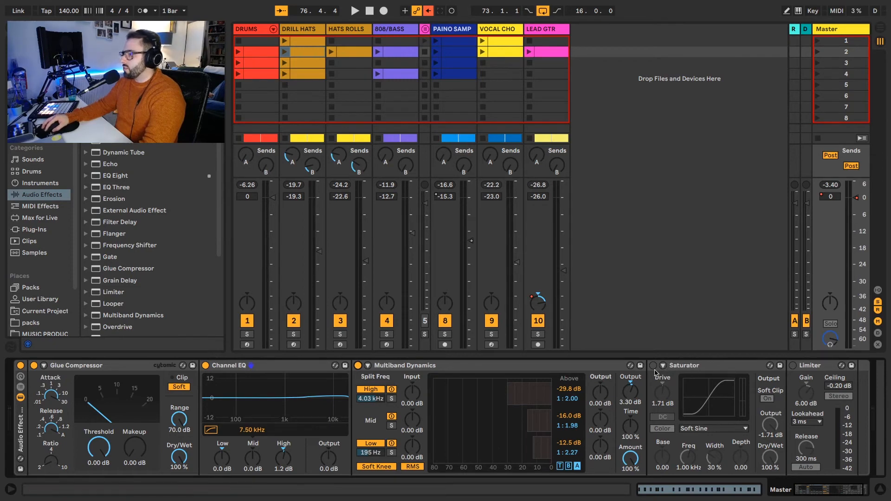
- Reactivate the Saturator in the master rack
{"action": "left_click", "coordinate": [654, 365]}
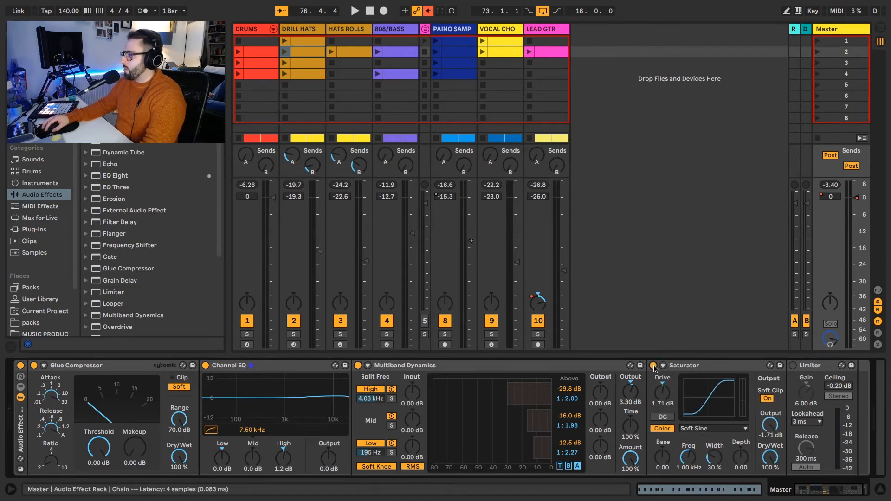
- Review the curve types available in the Saturator, keeping Soft Sine selected
{"action": "left_click_drag", "start_coordinate": [817, 493], "coordinate": [824, 489]}
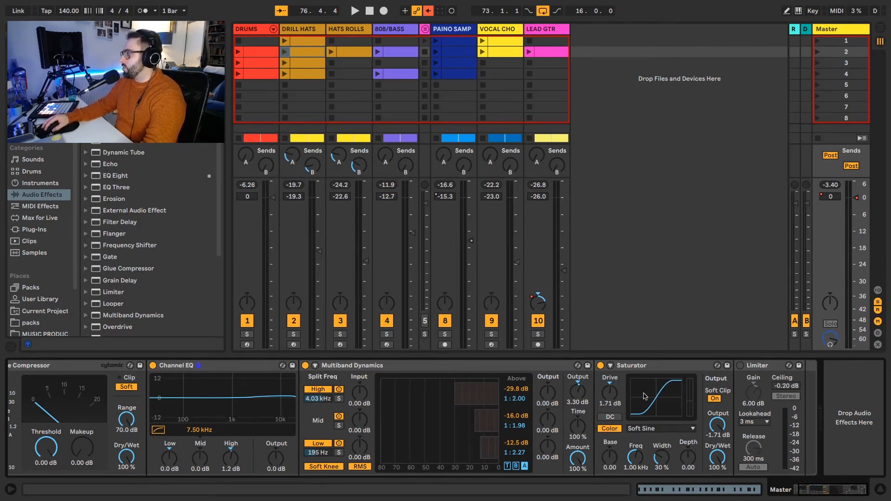
{"action": "left_click", "coordinate": [683, 430]}
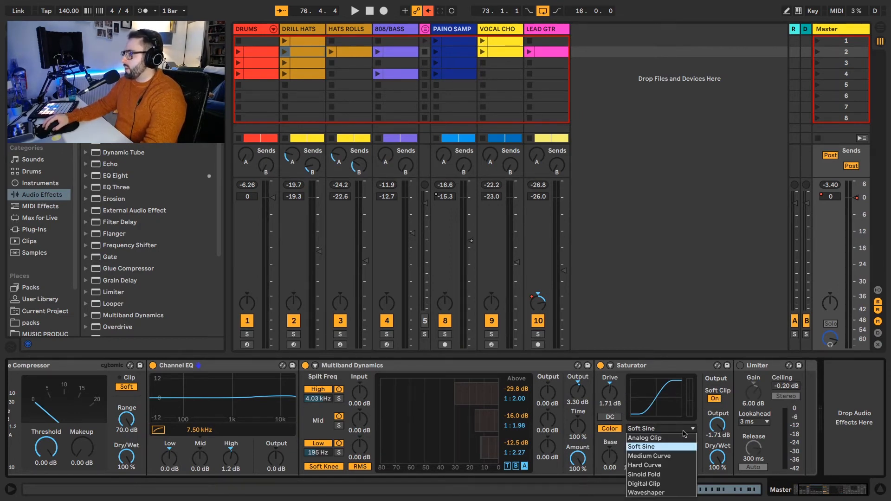
{"action": "left_click", "coordinate": [689, 430]}
{"action": "left_click", "coordinate": [685, 431]}
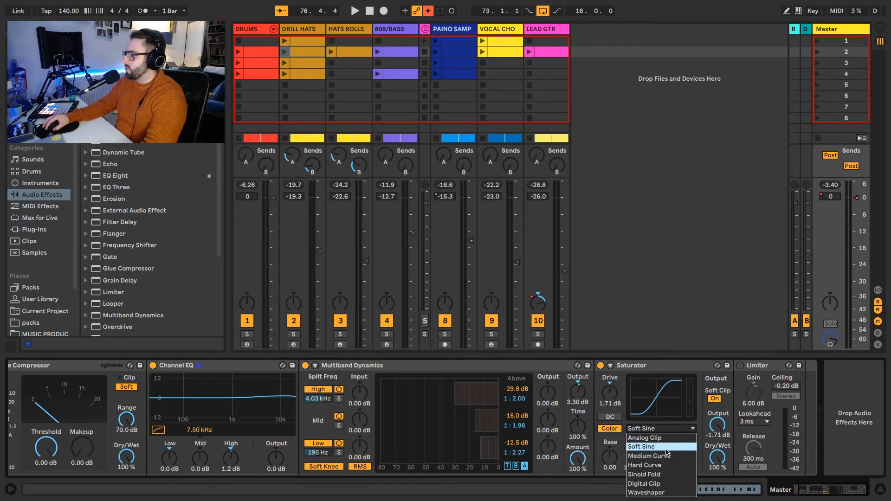
{"action": "left_click", "coordinate": [679, 430]}
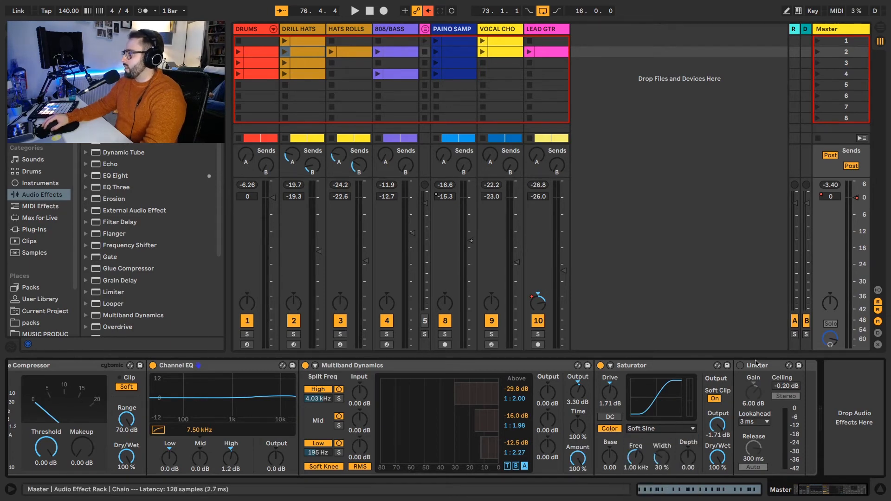
- Compare the playing mix with the Saturator bypassed and active
{"action": "left_click", "coordinate": [600, 366]}
{"action": "key", "text": "space"}
{"action": "left_click", "coordinate": [600, 366]}
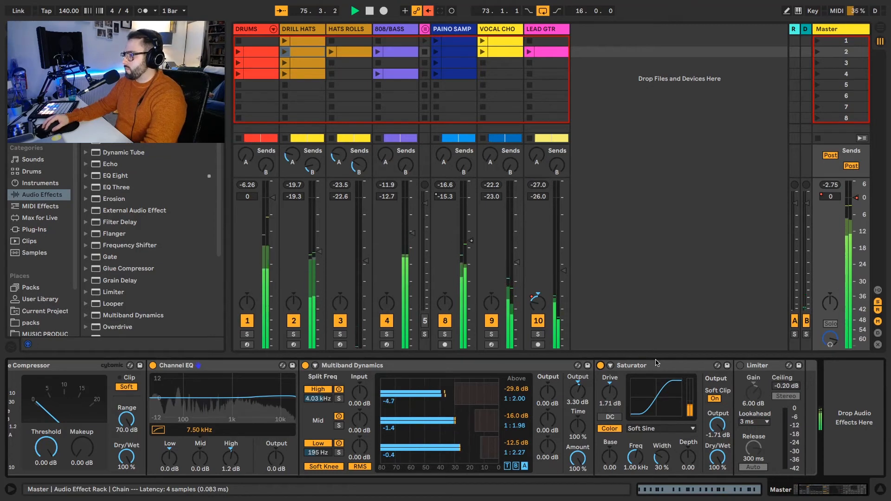
{"action": "key", "text": "space"}
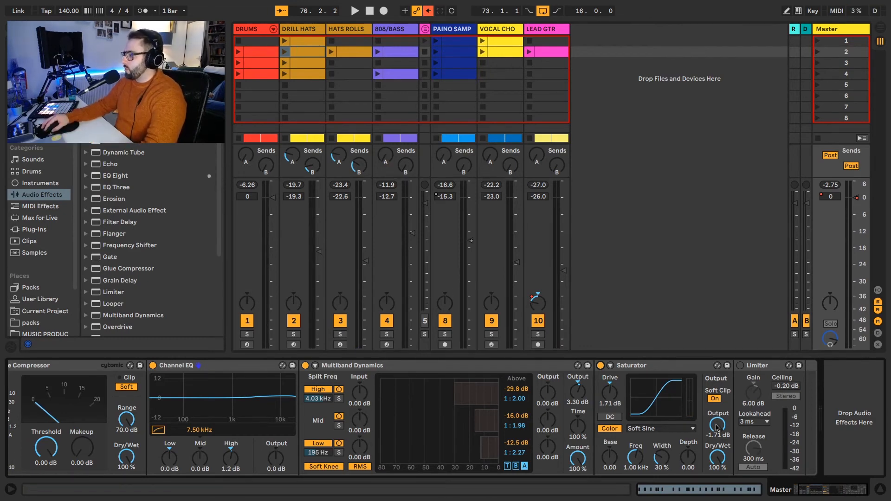
- Activate the Limiter and, while playing the mix, set its gain to 6.70 dB
{"action": "left_click", "coordinate": [741, 366]}
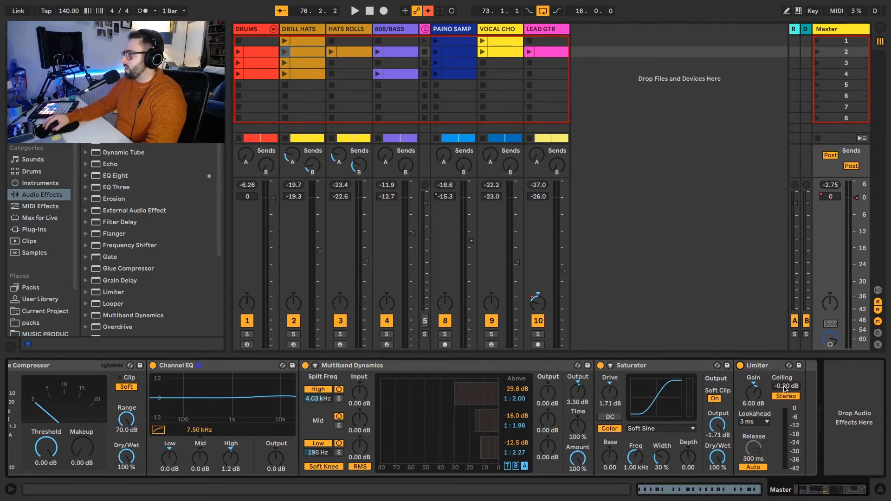
{"action": "left_click", "coordinate": [741, 366]}
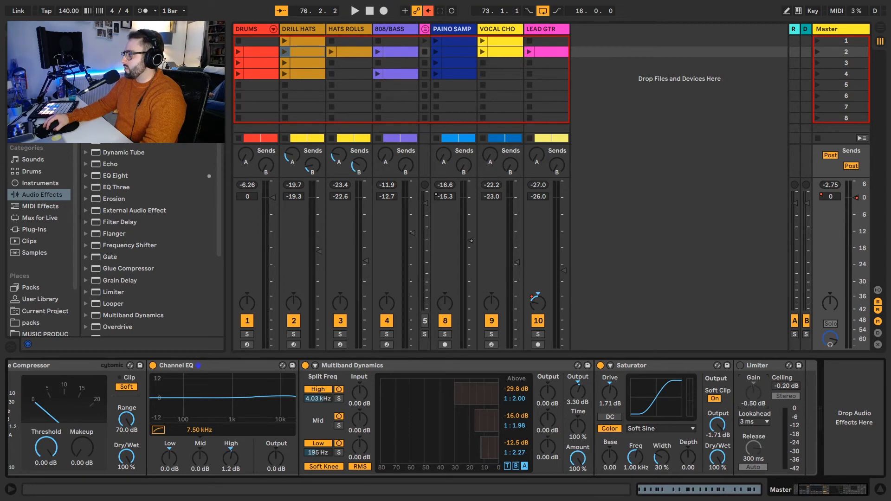
{"action": "left_click", "coordinate": [741, 366]}
{"action": "key", "text": "space"}
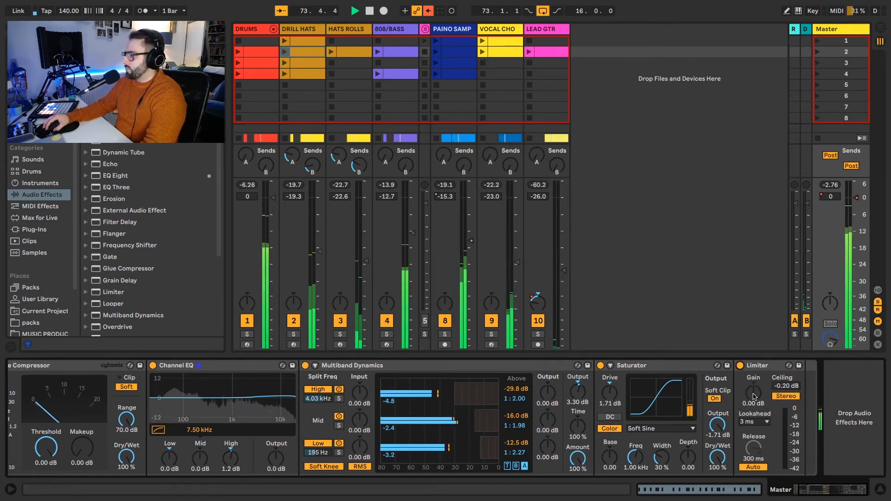
{"action": "mouse_move", "coordinate": [754, 397]}
{"action": "left_mouse_down"}
{"action": "mouse_move", "coordinate": [753, 382]}
{"action": "mouse_move", "coordinate": [754, 395]}
{"action": "left_mouse_up"}
{"action": "left_click_drag", "start_coordinate": [753, 397], "coordinate": [754, 398]}
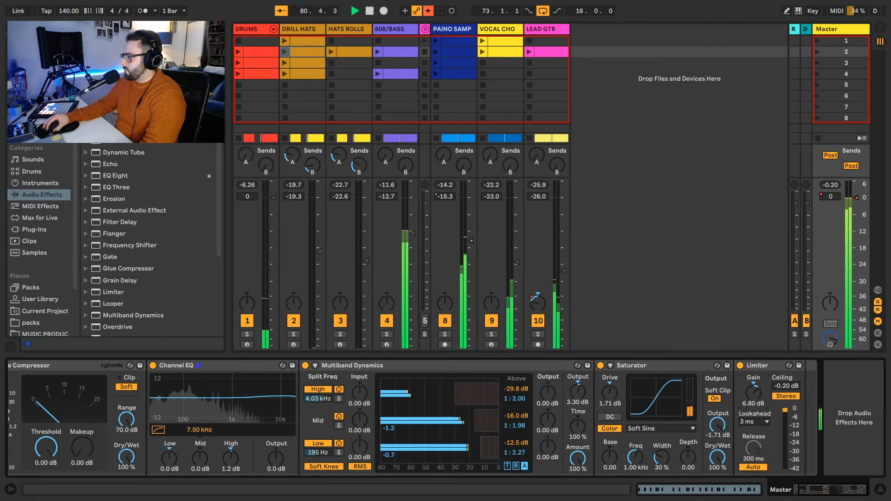
{"action": "key", "text": "space"}
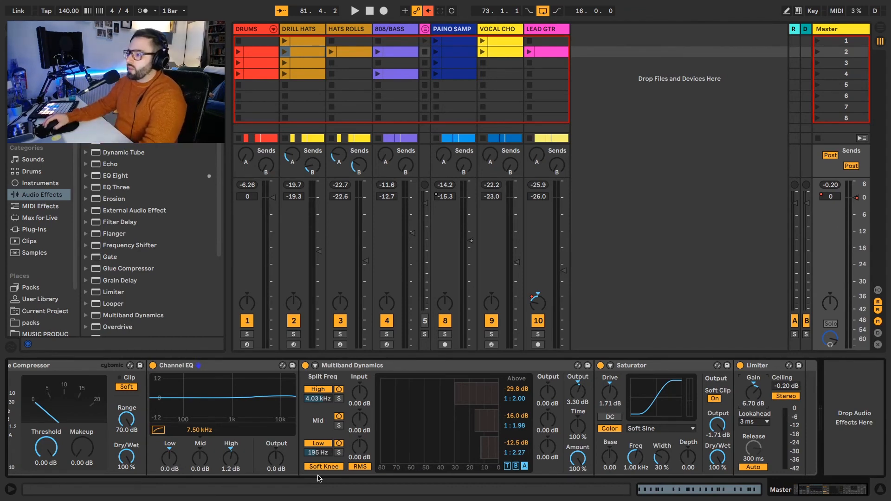
- Compare the playing mix with the entire master Audio Effect Rack bypassed and active
{"action": "scroll", "coordinate": [788, 492], "scroll_direction": "up", "scroll_amount": 2}
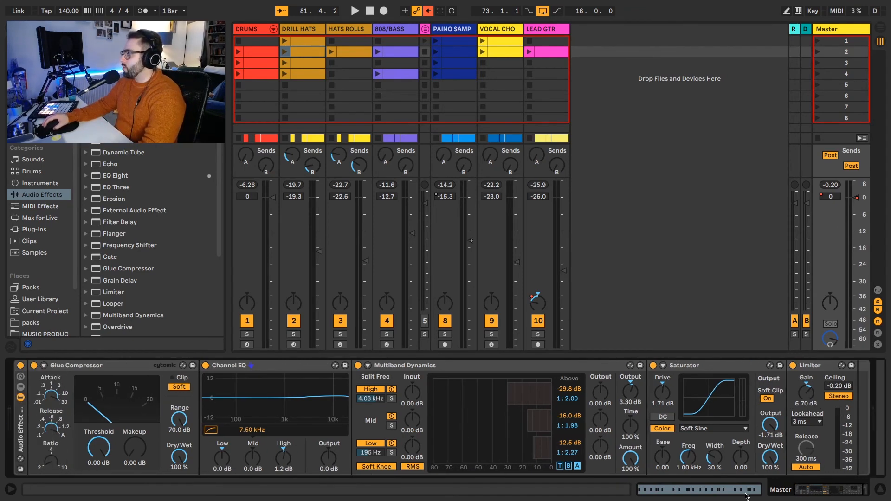
{"action": "left_click", "coordinate": [20, 366]}
{"action": "key", "text": "space"}
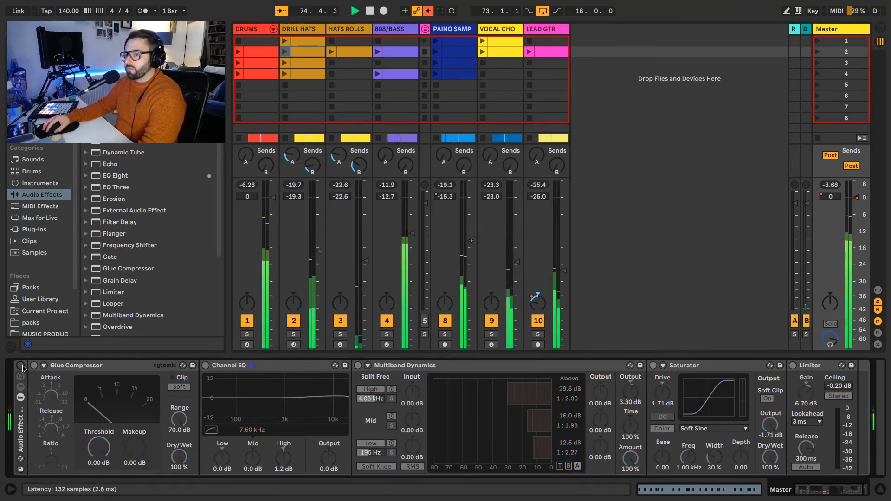
{"action": "key", "text": "space"}
{"action": "left_click", "coordinate": [21, 366]}
{"action": "key", "text": "space"}
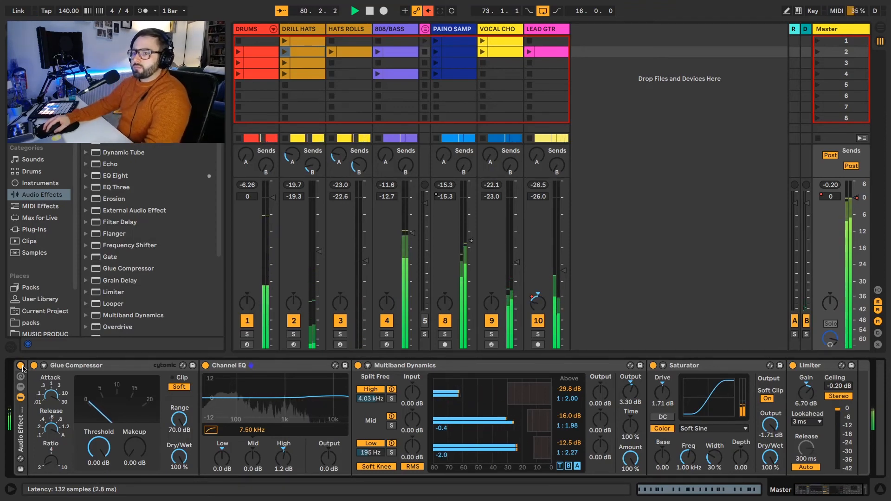
{"action": "key", "text": "space"}
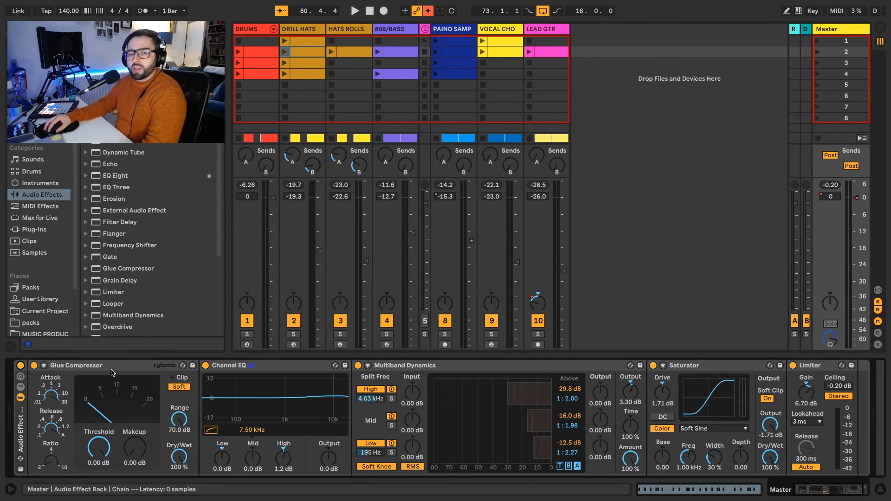
- Select the Channel EQ and play the mix through the complete active mastering rack
{"action": "left_click", "coordinate": [278, 365]}
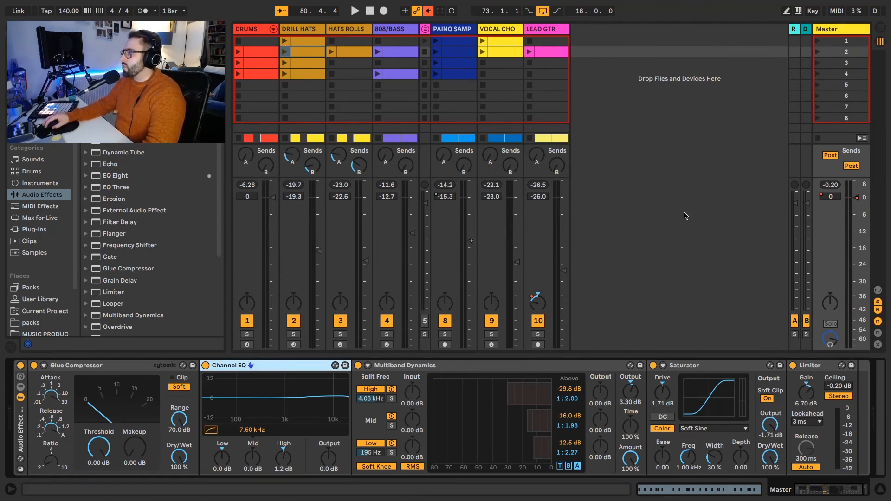
{"action": "key", "text": "space"}
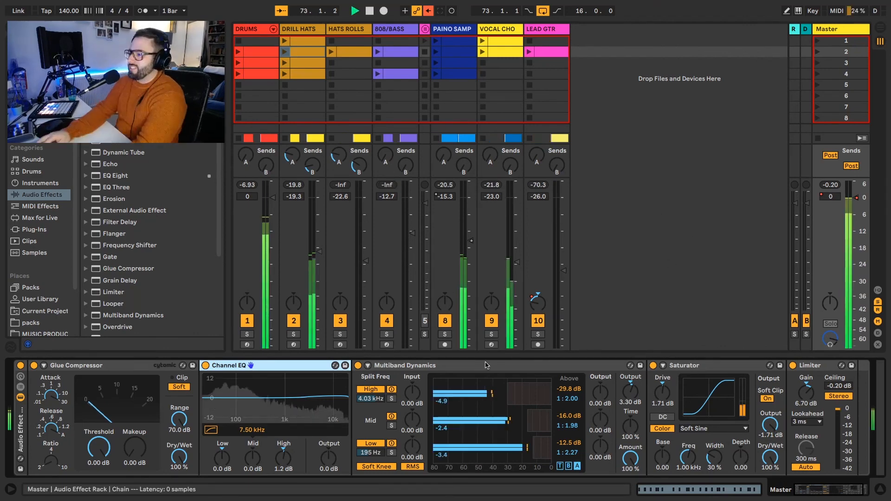